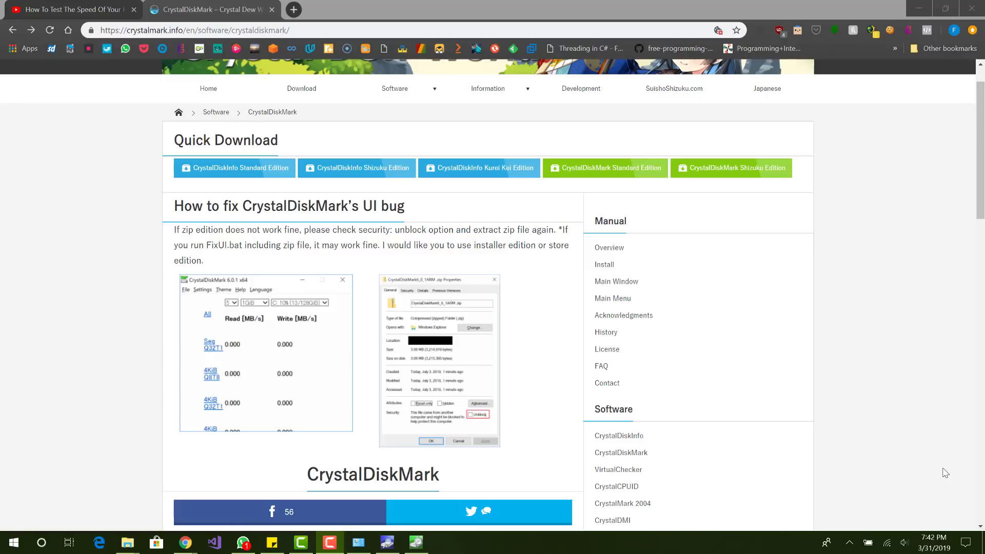
# Step: Bring the Chrome window showing the CrystalDiskMark page on crystalmark.info to the front
pyautogui.click(860, 358)
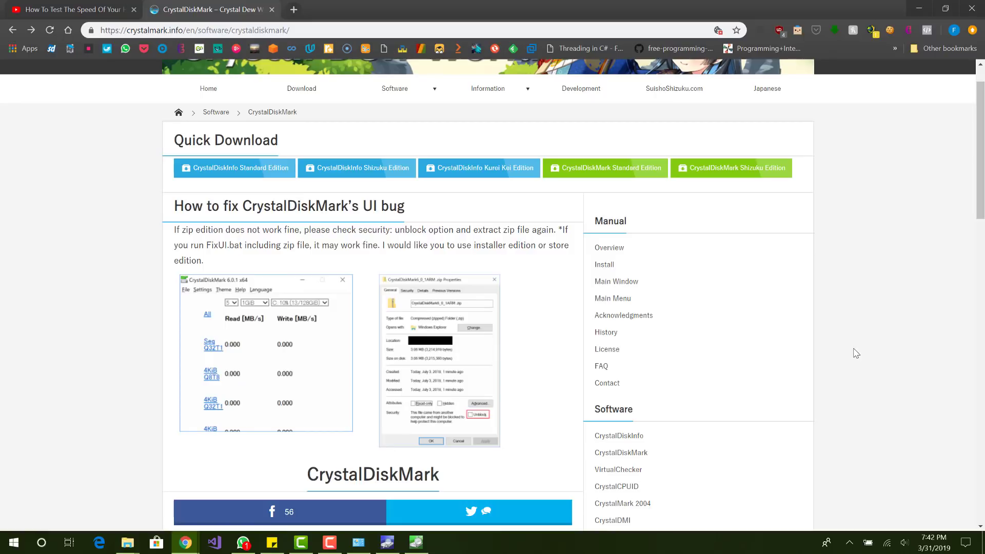
# Step: Go to the Crystal Dew World downloads page via the green Download button
pyautogui.scroll(1, 198, 94)
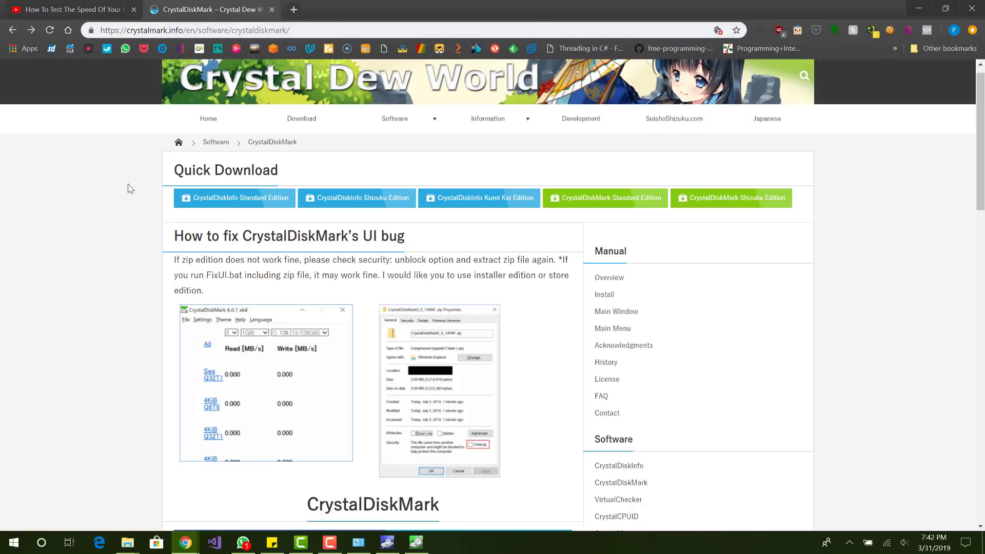
pyautogui.scroll(-8, 144, 208)
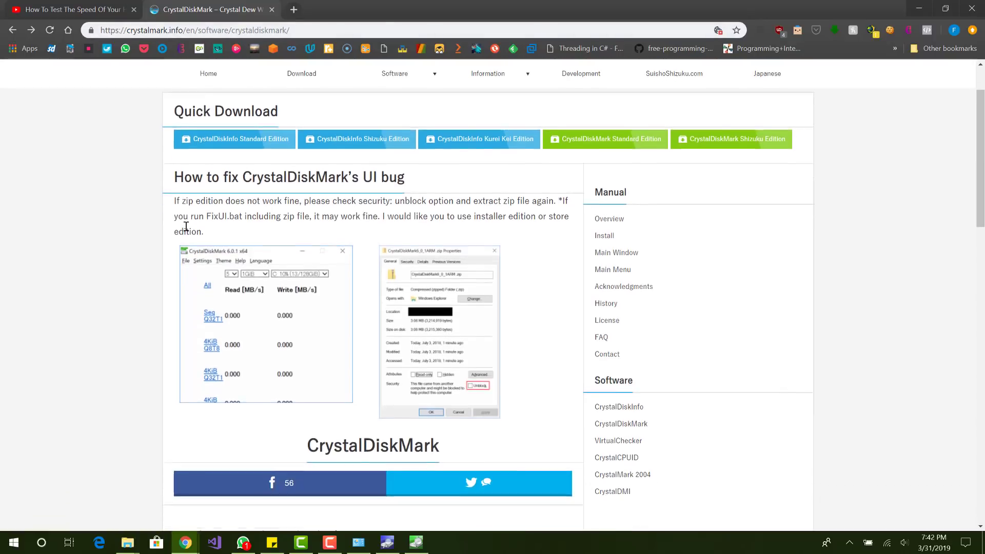
pyautogui.scroll(-1, 187, 231)
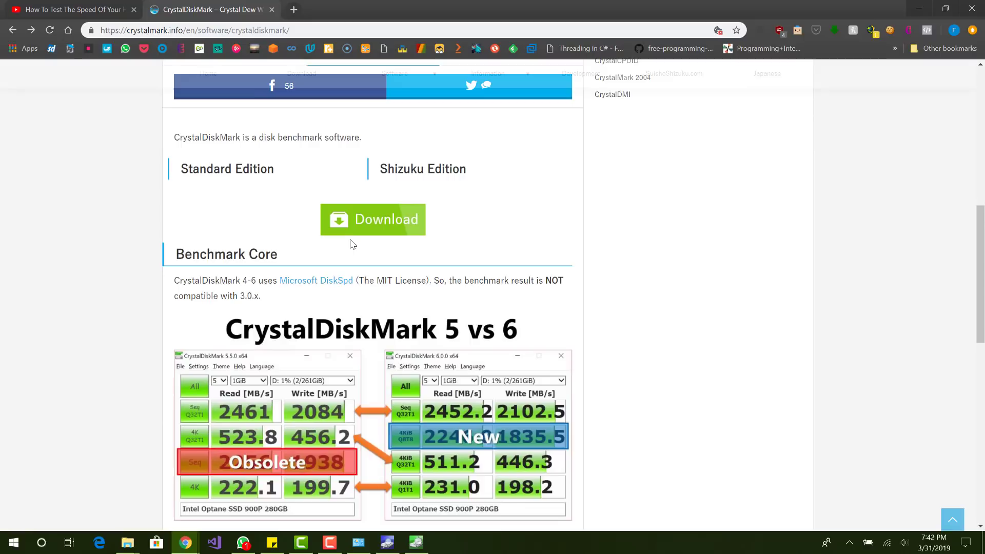
pyautogui.click(360, 221)
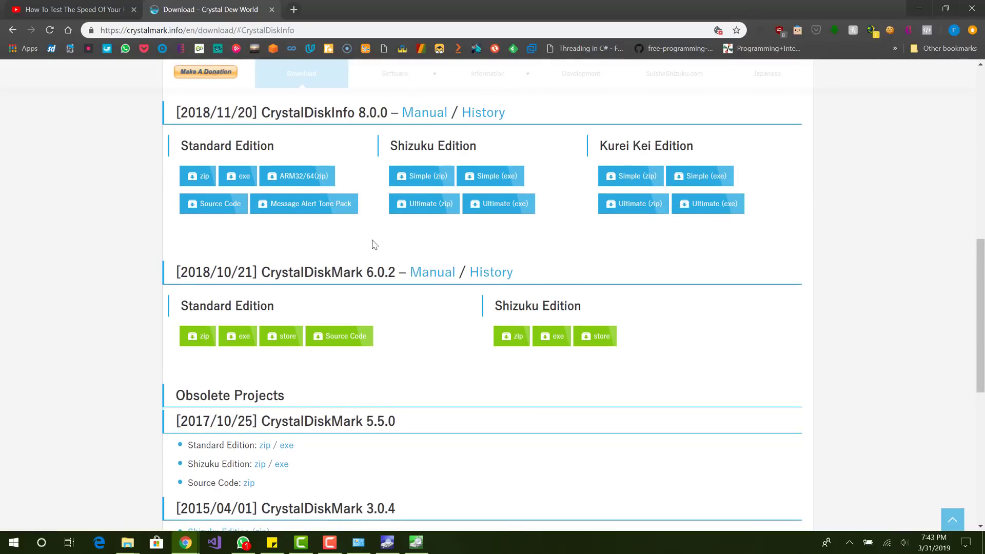
# Step: Download the CrystalDiskInfo 8.0.0 Standard Edition exe installer
pyautogui.doubleClick(288, 149)
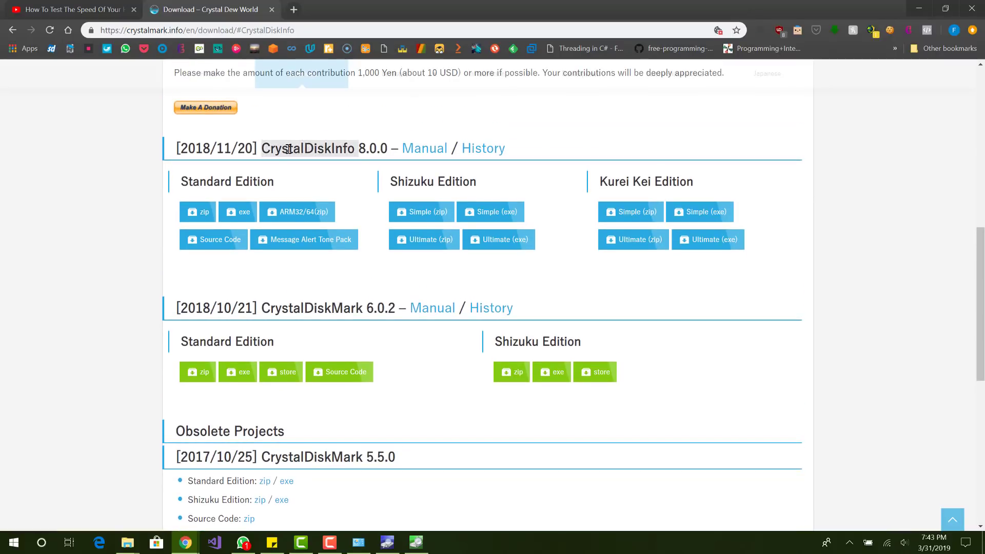
pyautogui.click(326, 303)
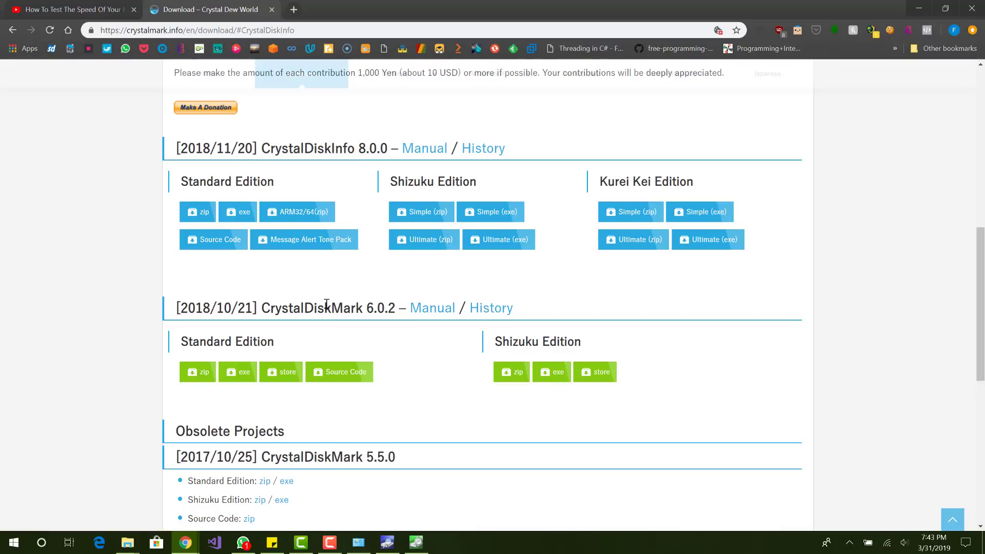
pyautogui.doubleClick(326, 304)
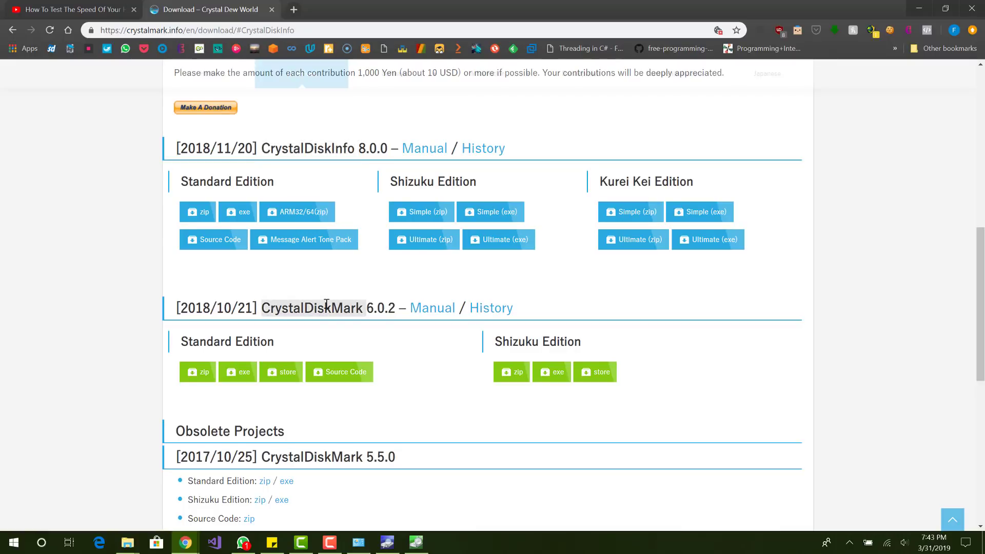
pyautogui.click(341, 282)
pyautogui.click(248, 213)
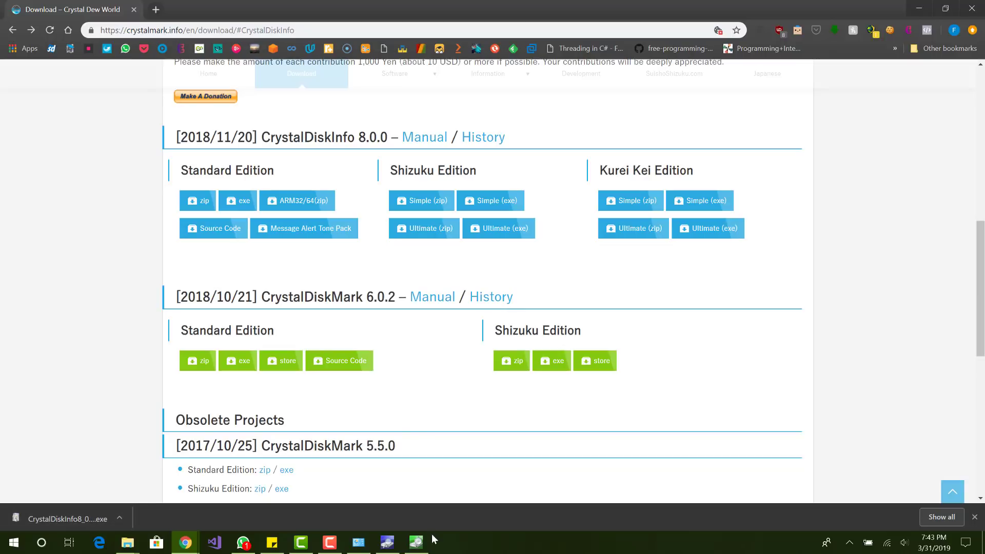
# Step: Launch CrystalDiskInfo, showing the SAMSUNG 256 GB drive Good (100%) at 48 °C, and nudge its window up-right
pyautogui.click(415, 542)
pyautogui.click(387, 542)
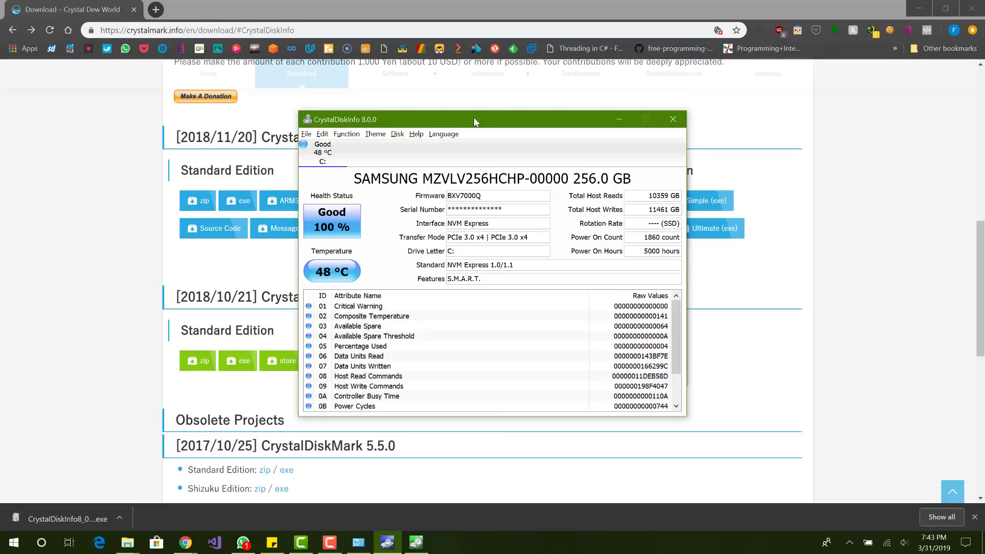
pyautogui.moveTo(473, 117); pyautogui.dragTo(497, 106)
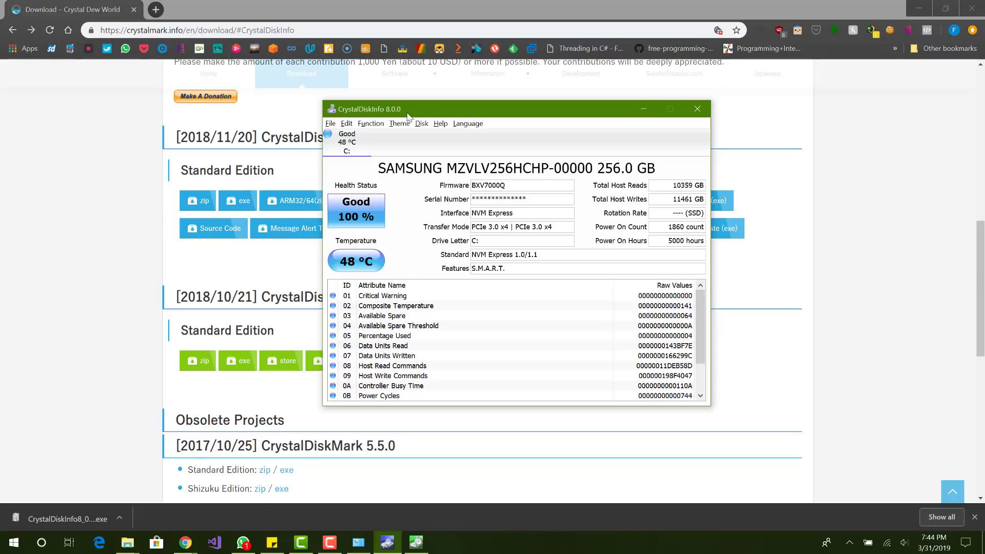
pyautogui.click(371, 124)
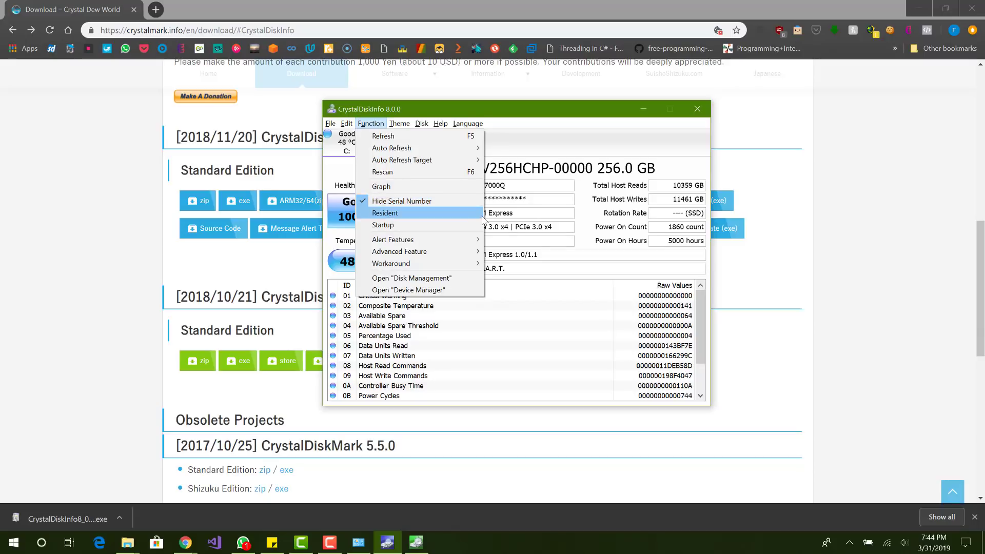
pyautogui.click(516, 218)
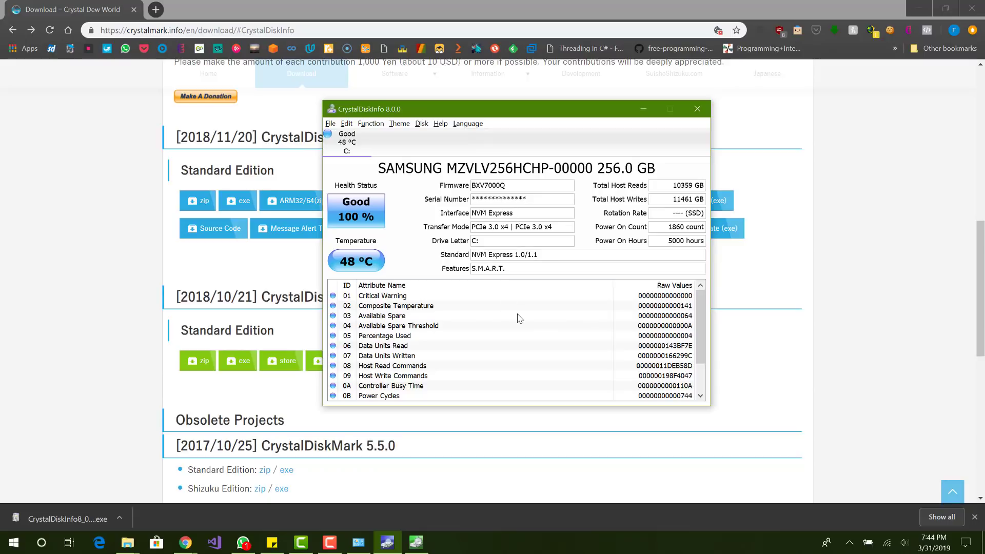
pyautogui.scroll(-1, 518, 321)
pyautogui.scroll(1, 520, 318)
# Step: Download the CrystalDiskMark 6.0.2 Standard Edition installer, CrystalDiskMark6_0_2.exe
pyautogui.click(209, 255)
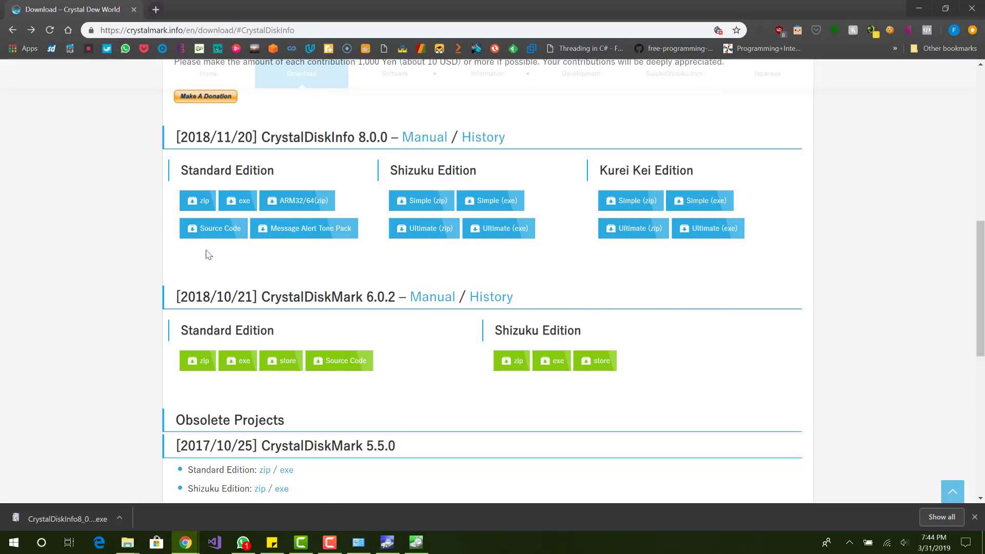
pyautogui.scroll(-1, 281, 289)
pyautogui.doubleClick(318, 253)
pyautogui.scroll(-2, 318, 248)
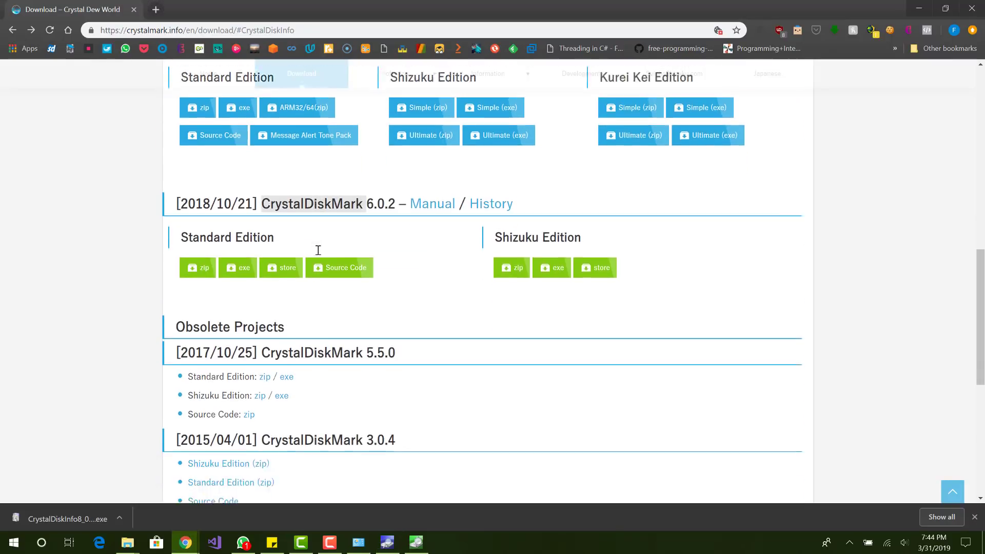
pyautogui.click(254, 209)
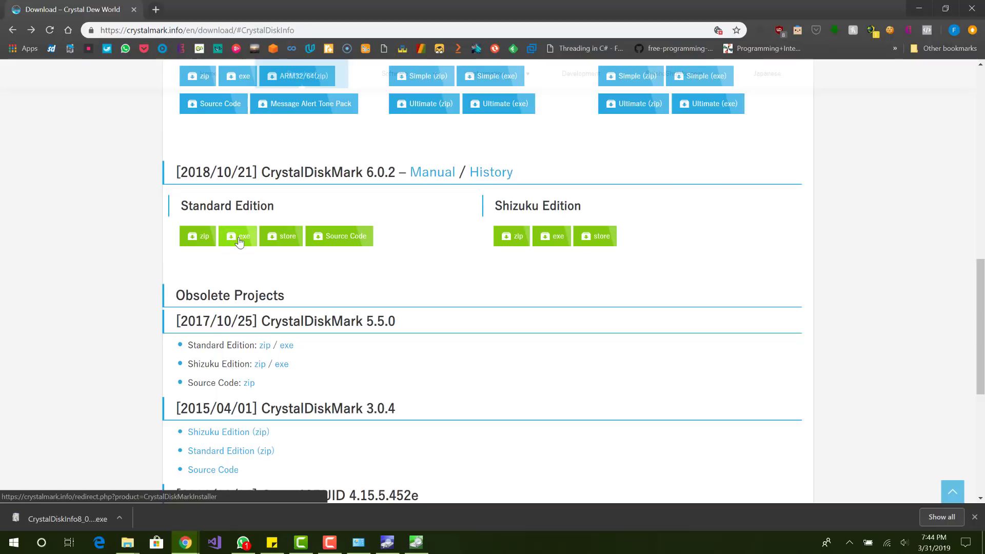
pyautogui.click(238, 241)
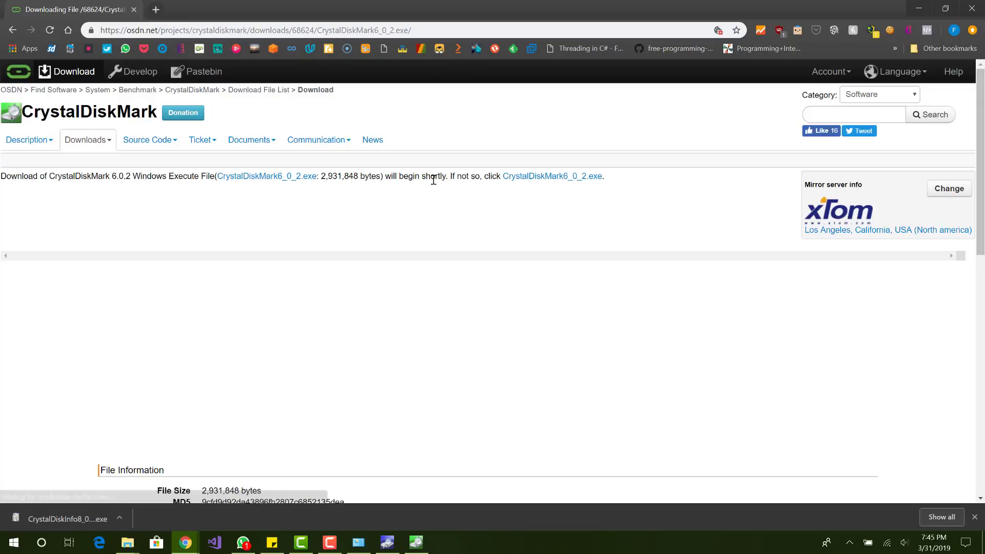
pyautogui.click(550, 177)
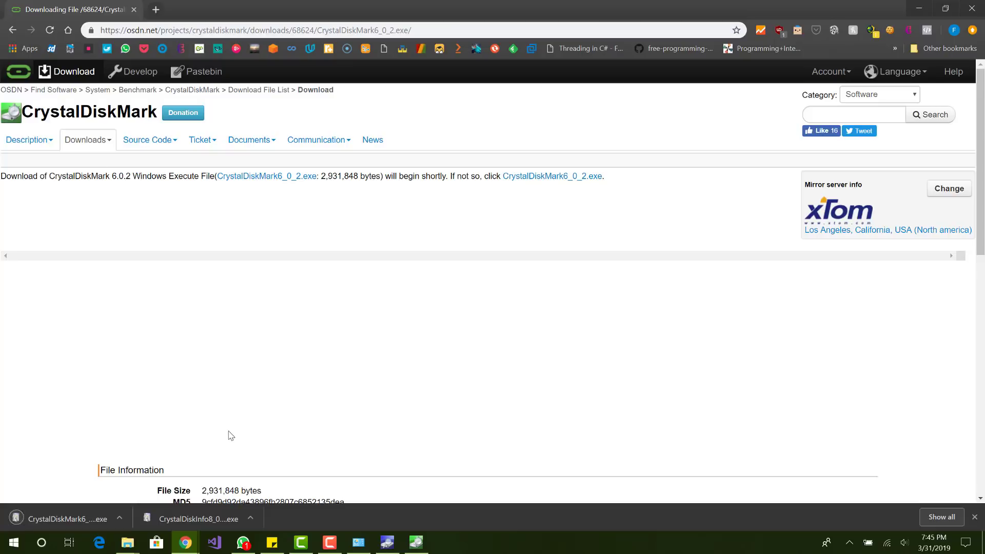
# Step: Move the CrystalDiskMark window left and confirm 5 runs, 1GiB test size and drive C:
pyautogui.click(413, 544)
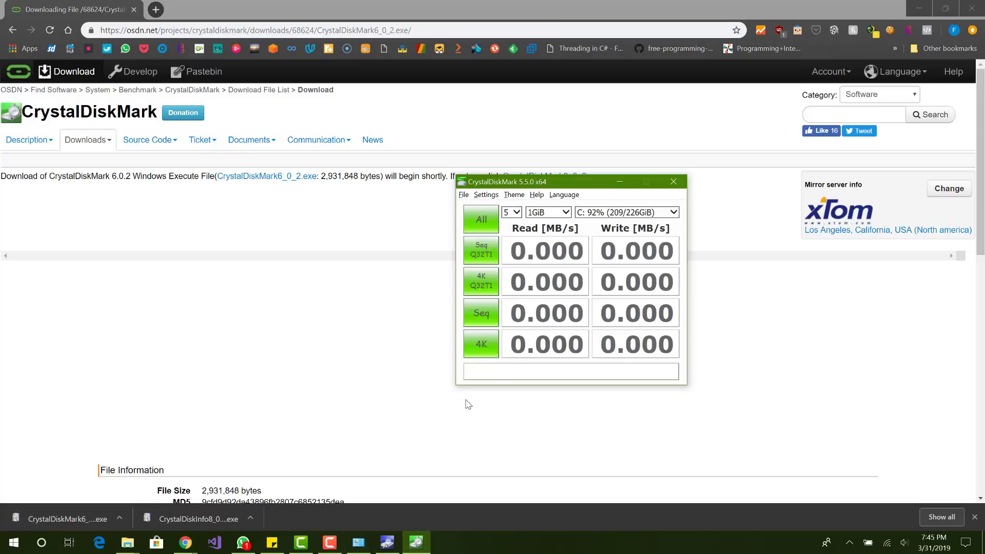
pyautogui.moveTo(534, 185); pyautogui.dragTo(359, 169)
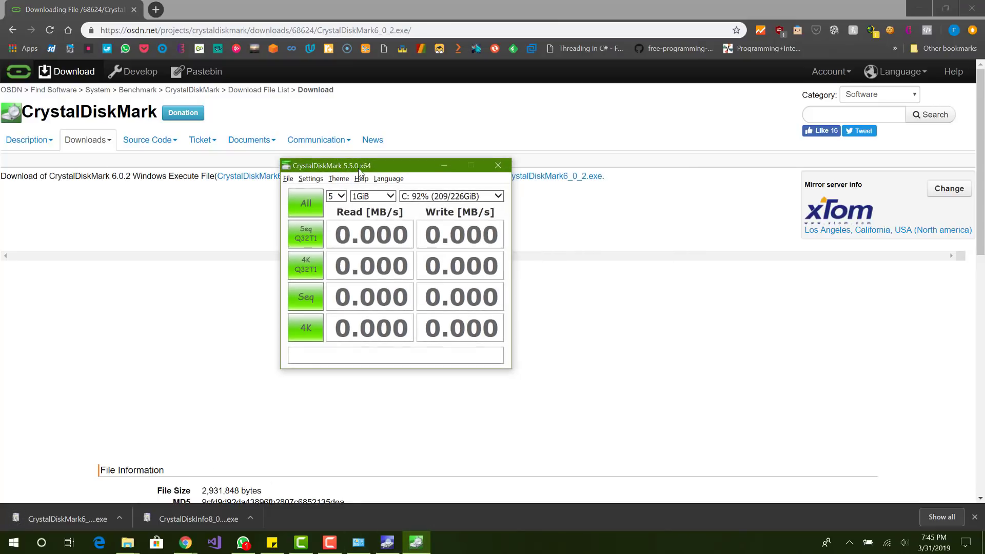
pyautogui.click(343, 198)
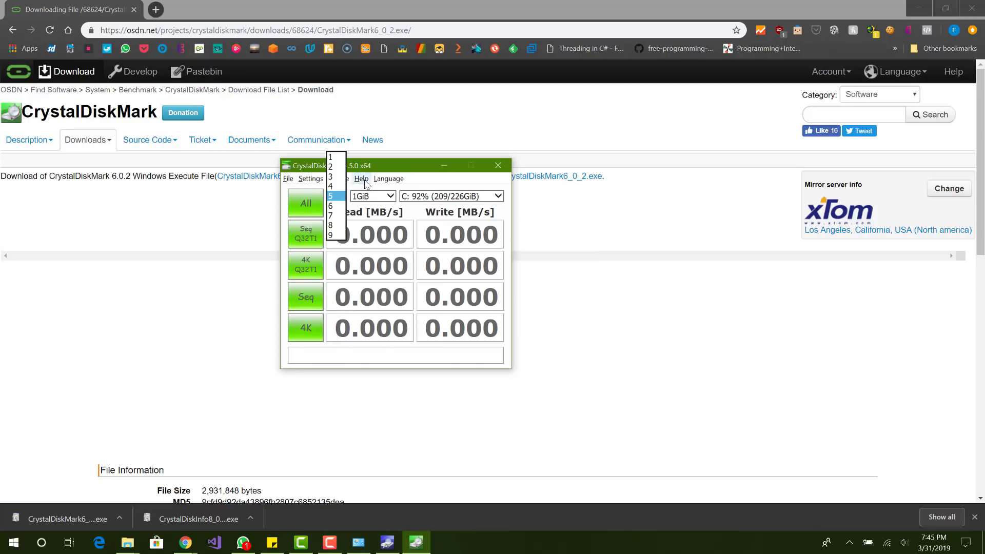
pyautogui.click(360, 191)
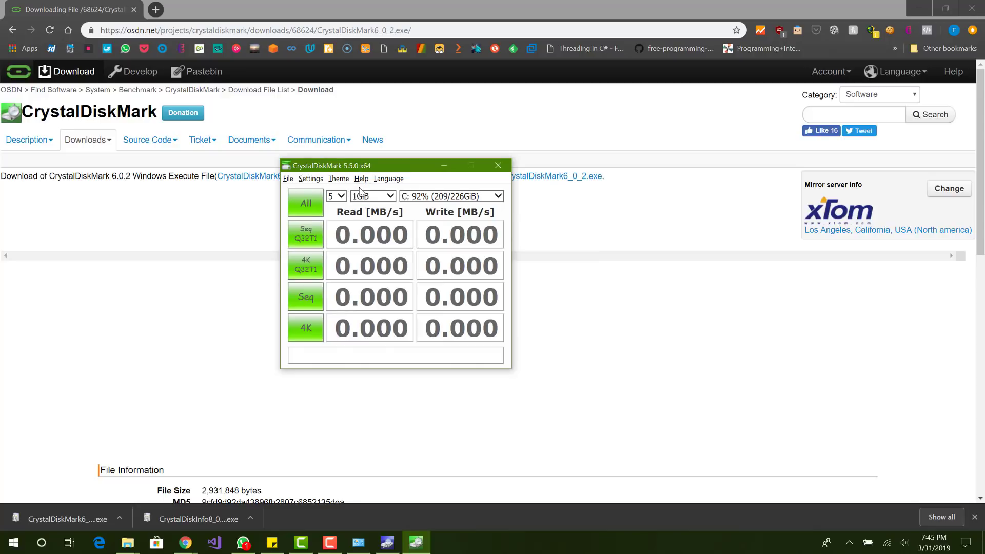
pyautogui.click(389, 199)
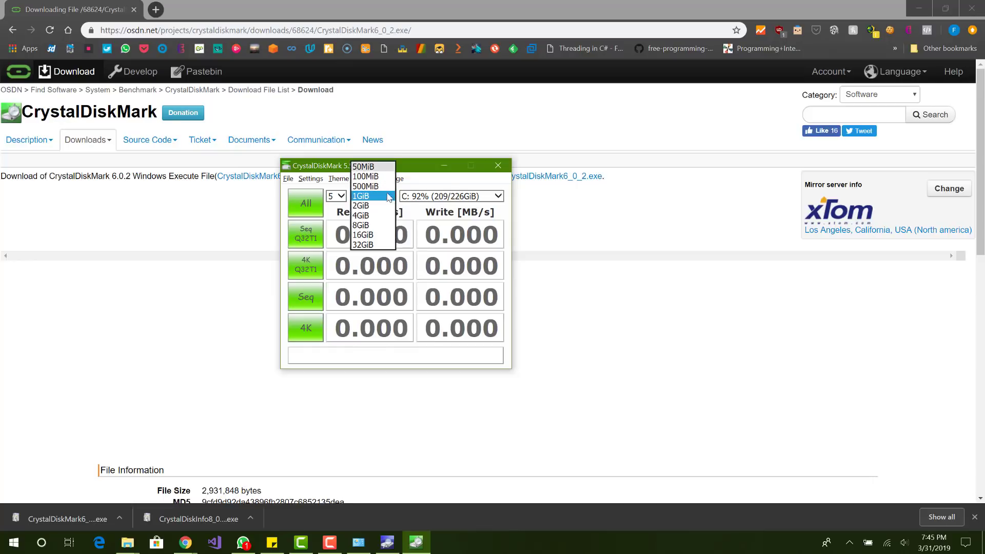
pyautogui.click(429, 243)
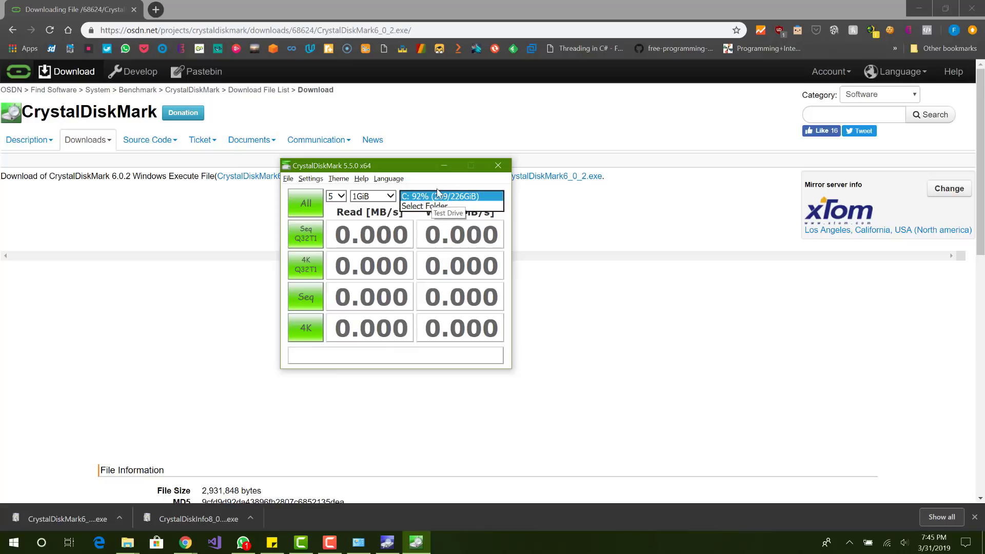
pyautogui.click(435, 190)
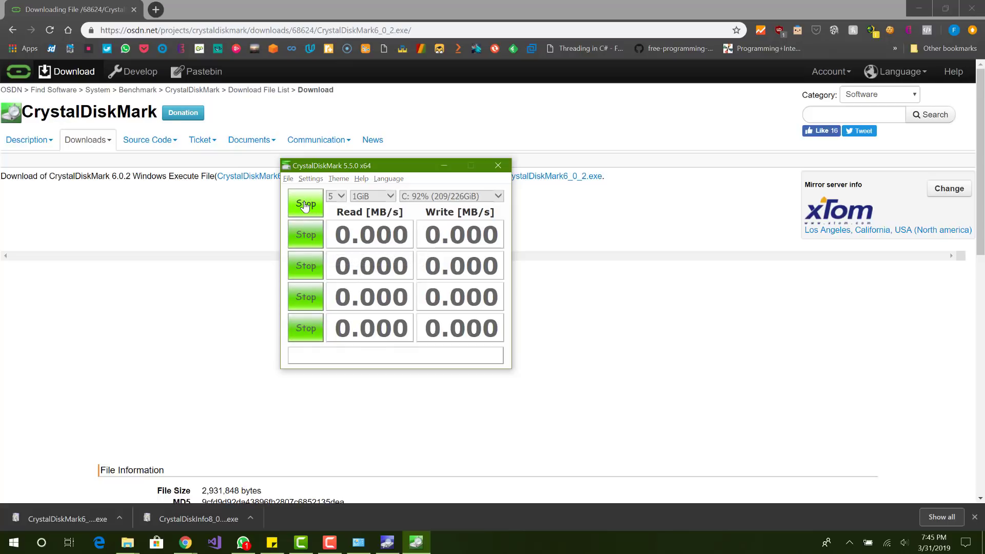
# Step: Run all four read/write tests on C:, finishing at 1503 MB/s read and 303.6 MB/s write
pyautogui.click(305, 205)
pyautogui.moveTo(375, 170); pyautogui.dragTo(414, 169)
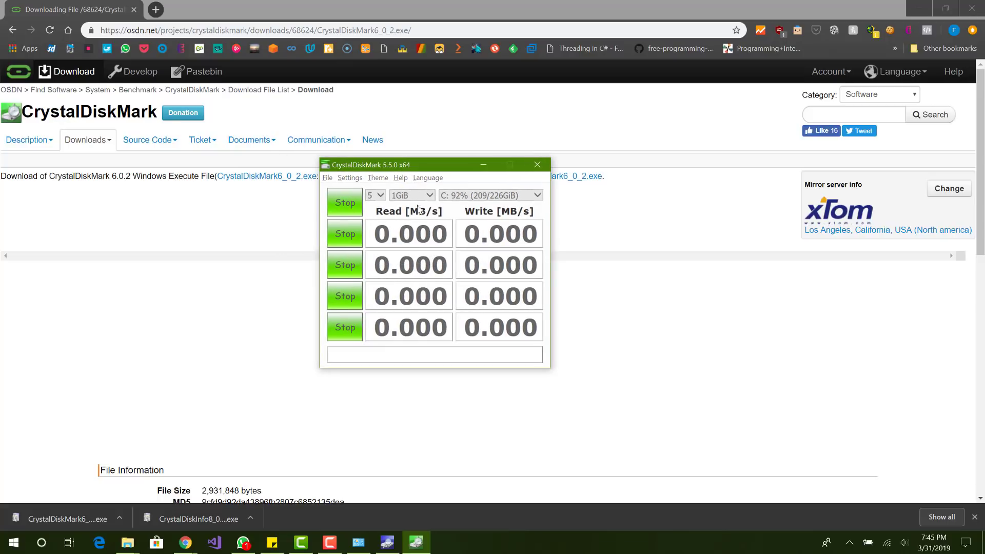
pyautogui.moveTo(435, 336)
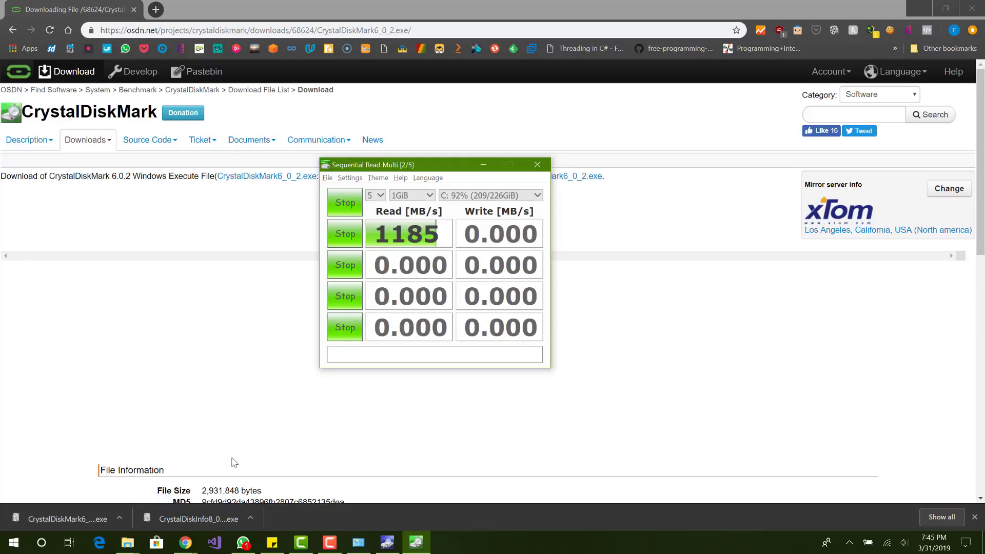
pyautogui.click(328, 543)
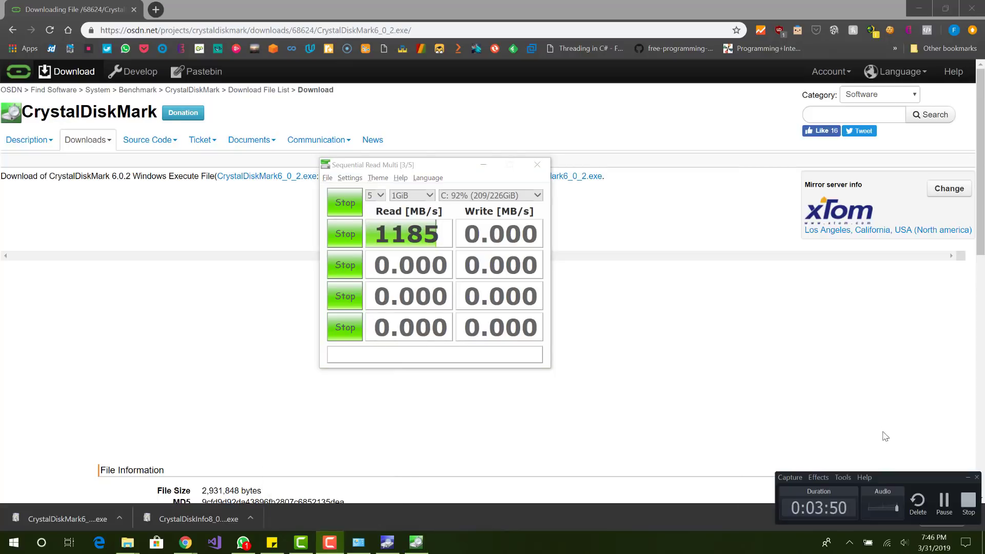
pyautogui.click(945, 505)
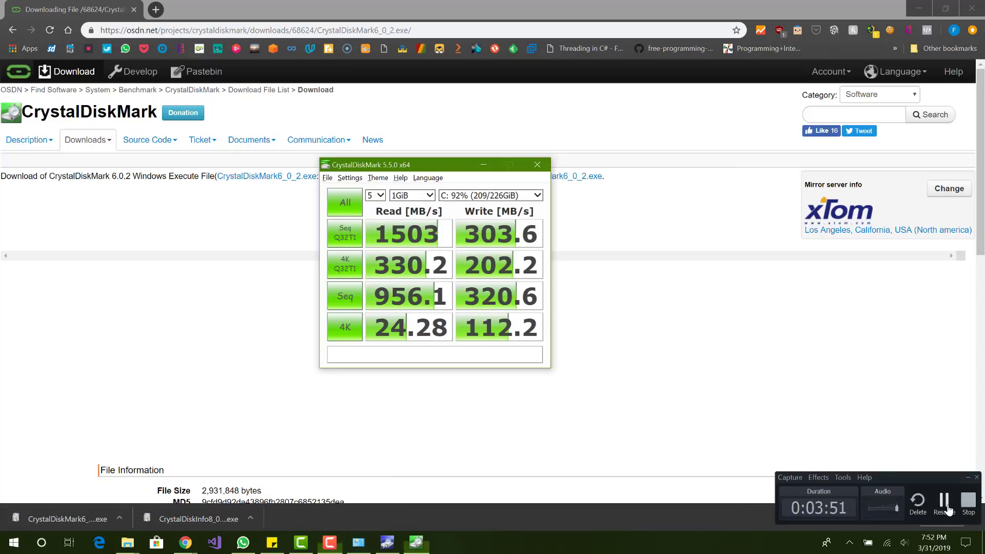
pyautogui.click(946, 507)
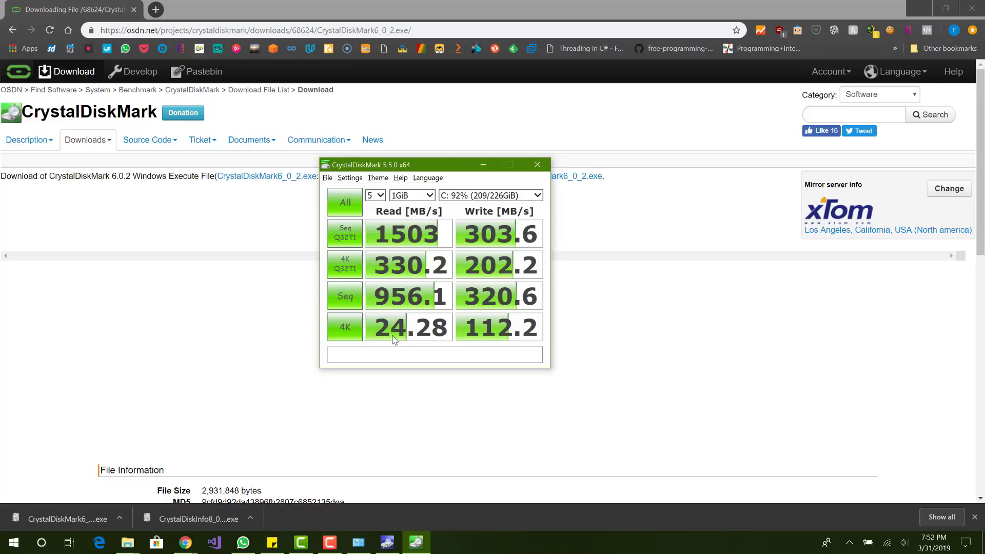
# Step: Inspect the finished benchmark values for their IOPS figures
pyautogui.moveTo(394, 339)
# Step: Place CrystalDiskInfo's Good 100%, 56 °C report on the right with CrystalDiskMark's results beside it
pyautogui.click(397, 541)
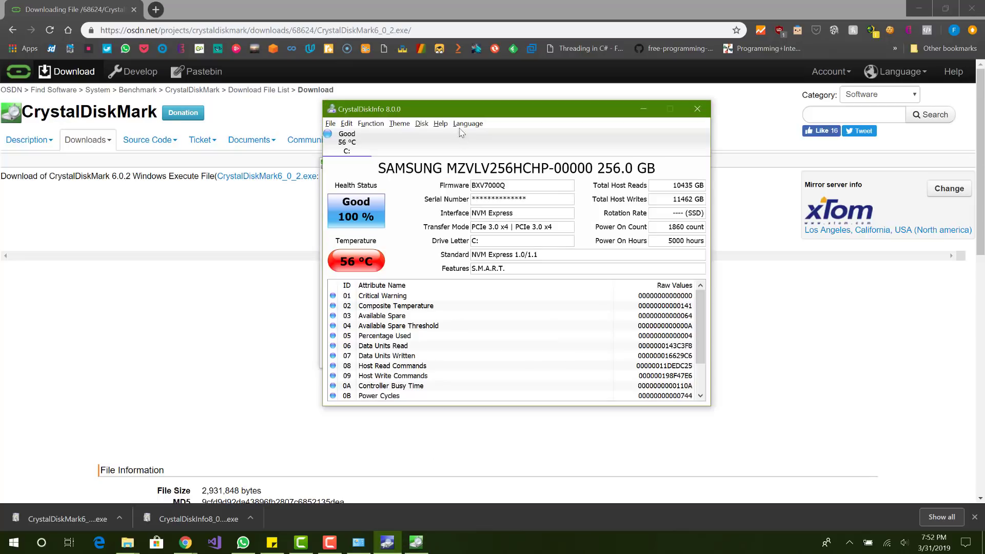
pyautogui.moveTo(462, 110); pyautogui.dragTo(622, 112)
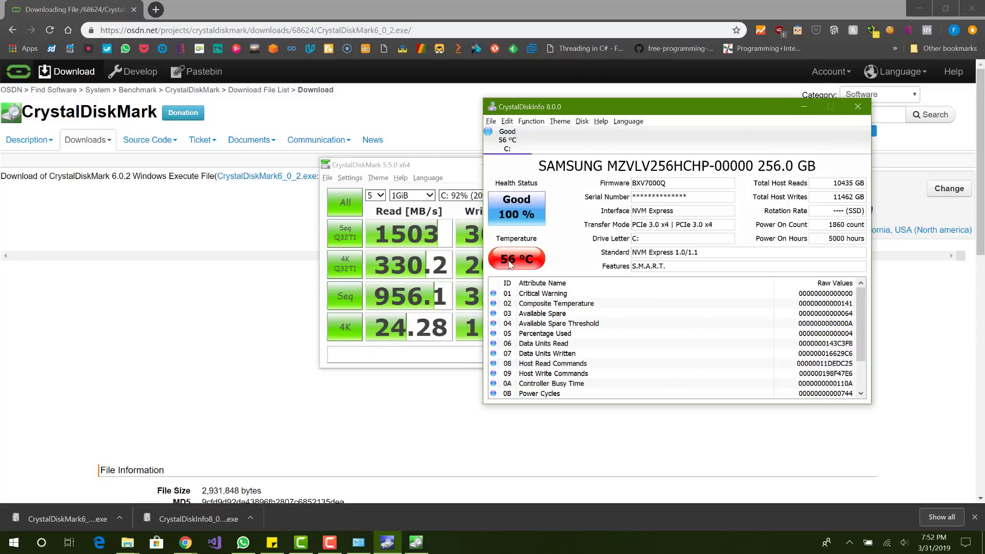
pyautogui.moveTo(443, 169); pyautogui.dragTo(340, 160)
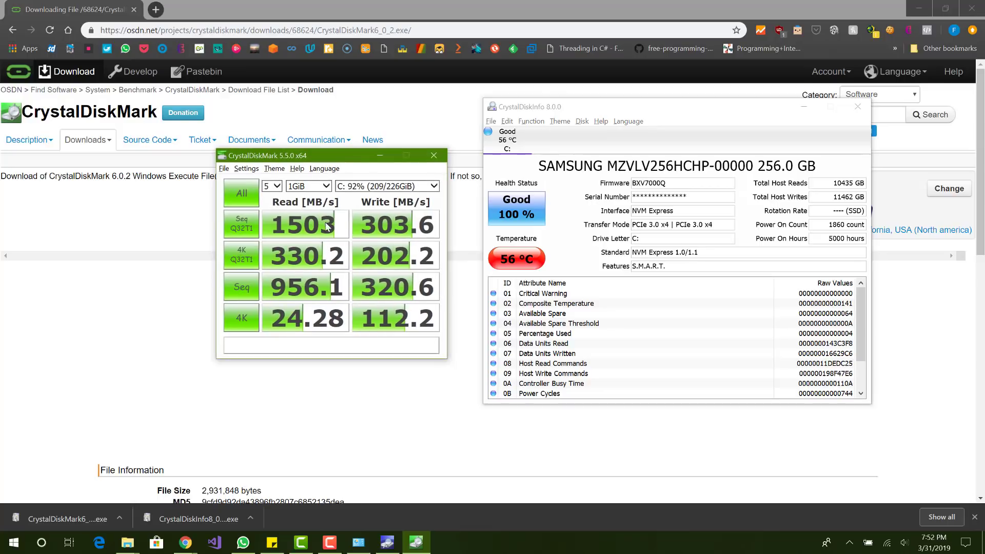